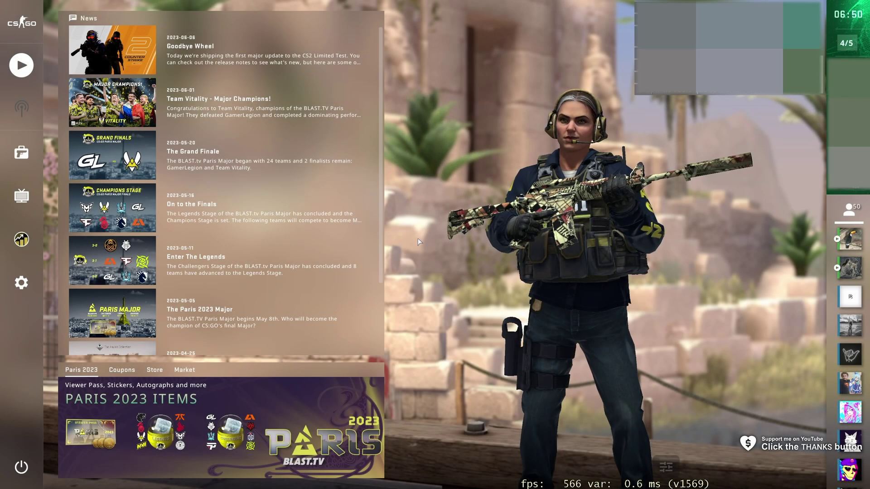
Bring up the Steam overlay over the CS:GO main menu with Shift+Tab.
key("shift+Tab")
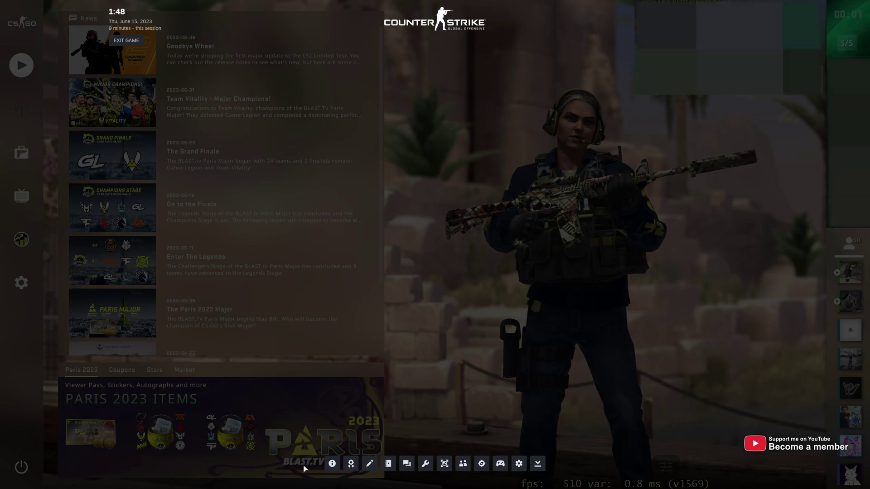
Open the Game Overview panel and scroll down to its top guides and recent news.
left_click(332, 463)
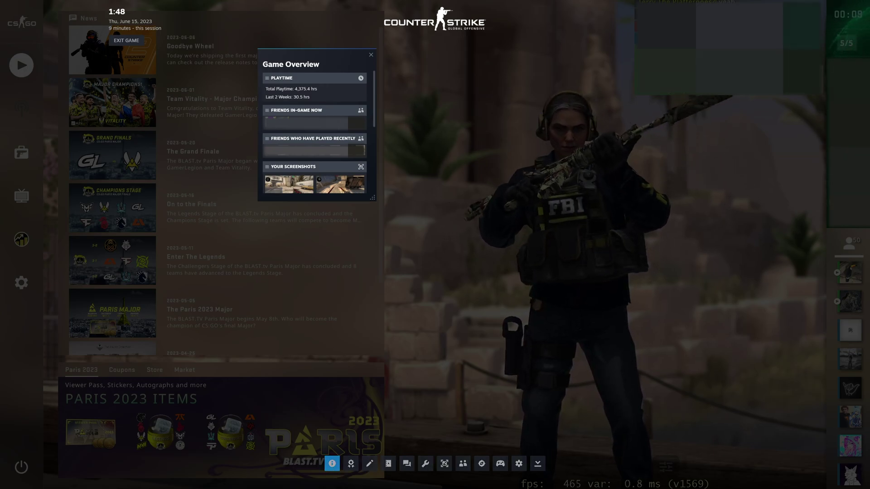
scroll(340, 163, "down", 5)
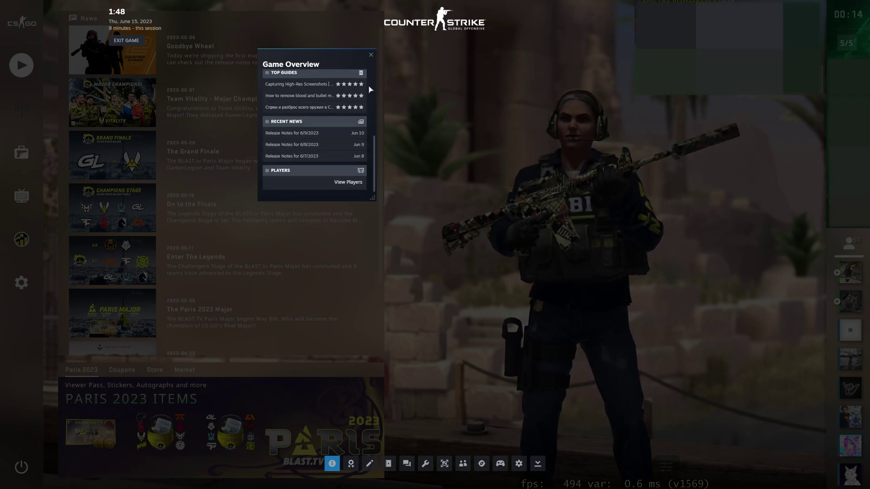
Close the overview and show the Achievements panel's Global Achievements percentages.
left_click(372, 55)
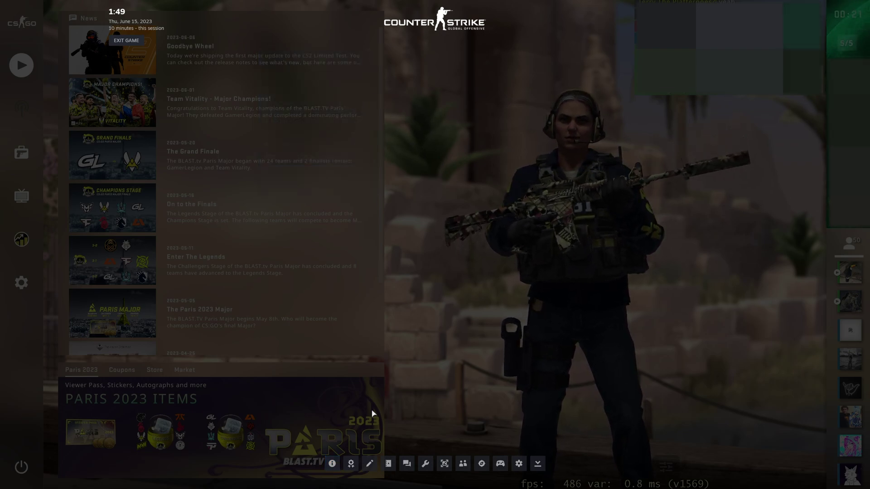
left_click(350, 463)
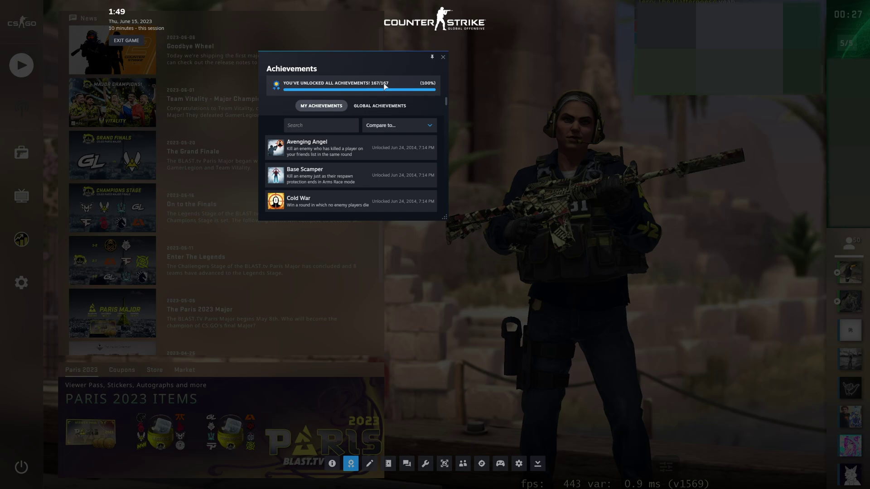
left_click(392, 106)
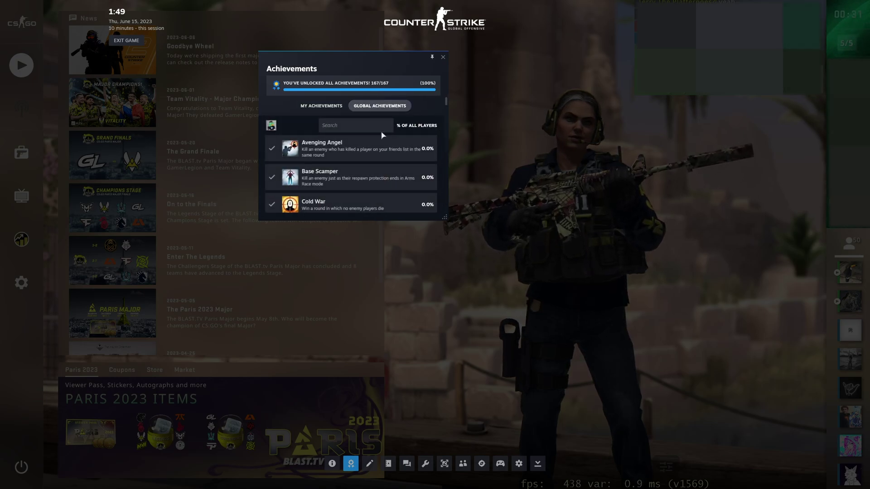
Swap Achievements for the Notes panel, enlarged and moved lower on screen.
left_click(443, 58)
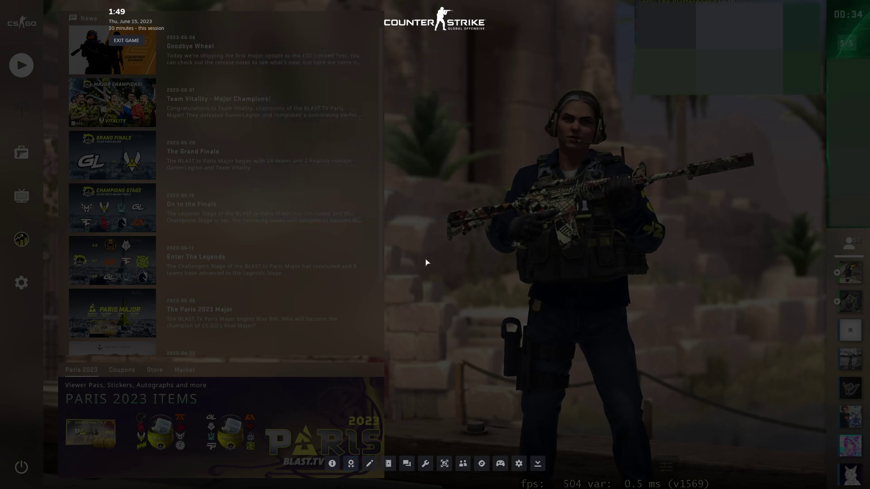
left_click(369, 463)
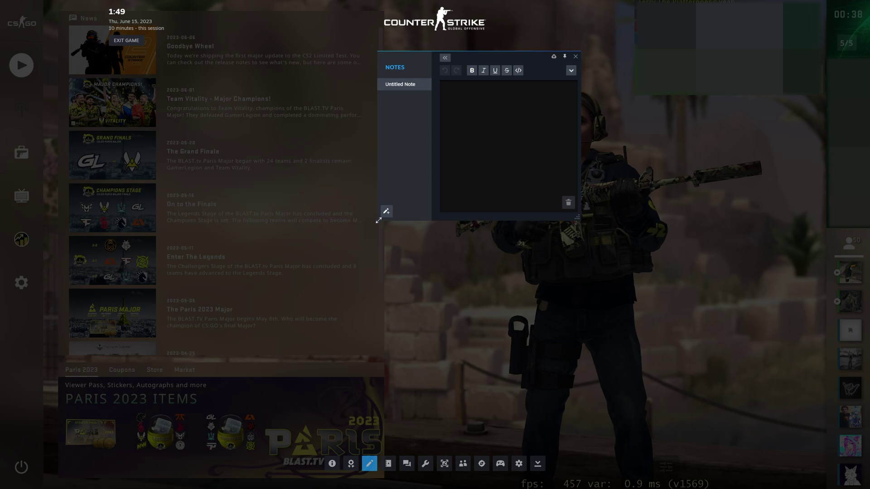
left_click_drag(380, 216, 265, 256)
left_click_drag(437, 67, 443, 145)
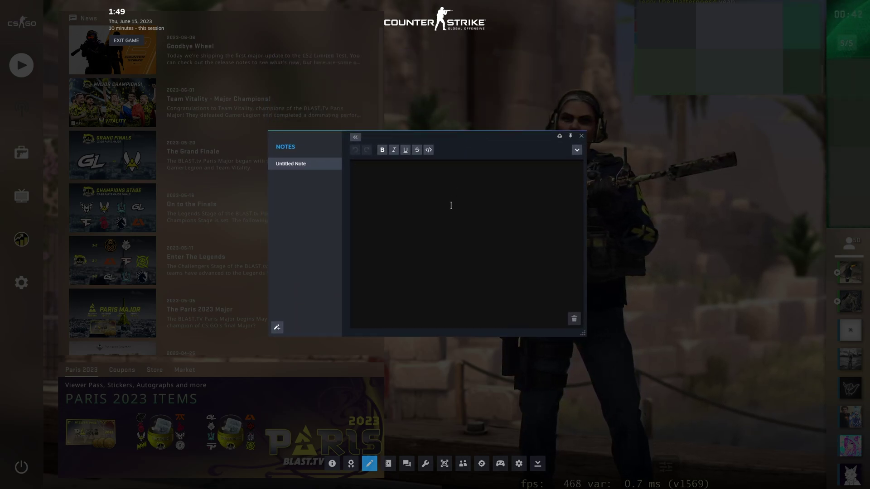
Write a note reading 'Hello' and reopen Notes to confirm it was saved.
type("Hello")
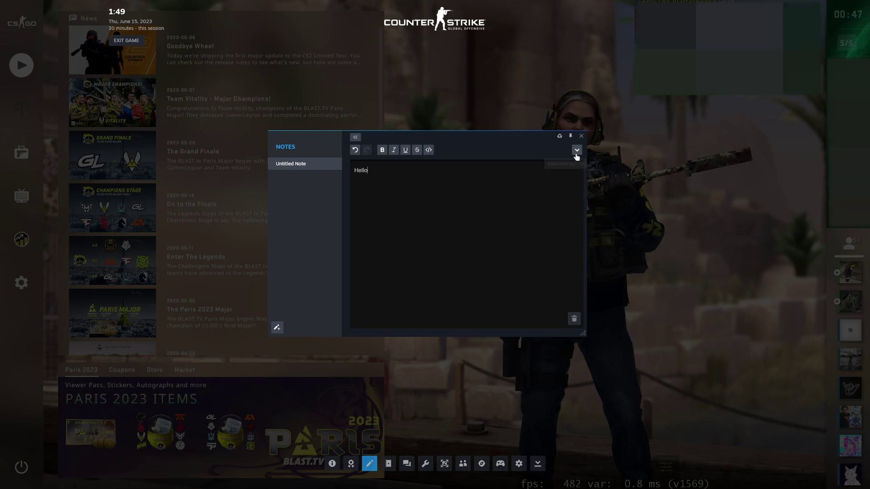
left_click(581, 137)
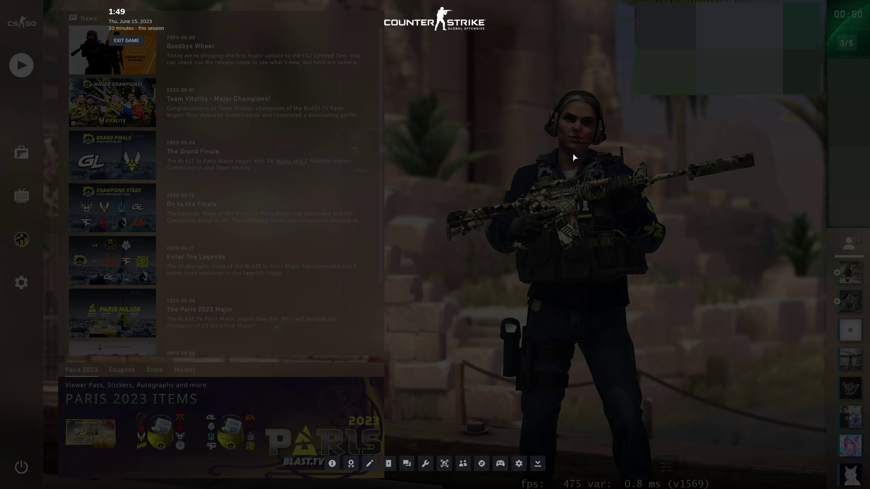
left_click(369, 463)
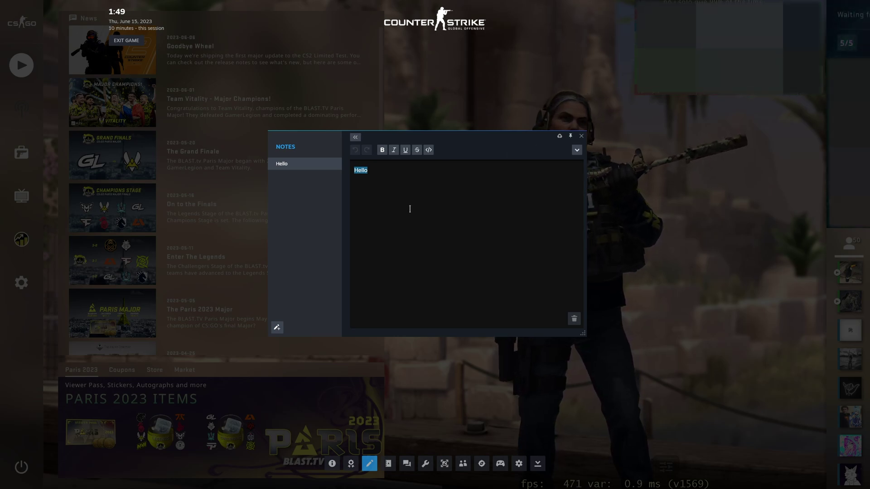
Format 'Hello' as an H1 heading, then delete the note.
left_click(577, 150)
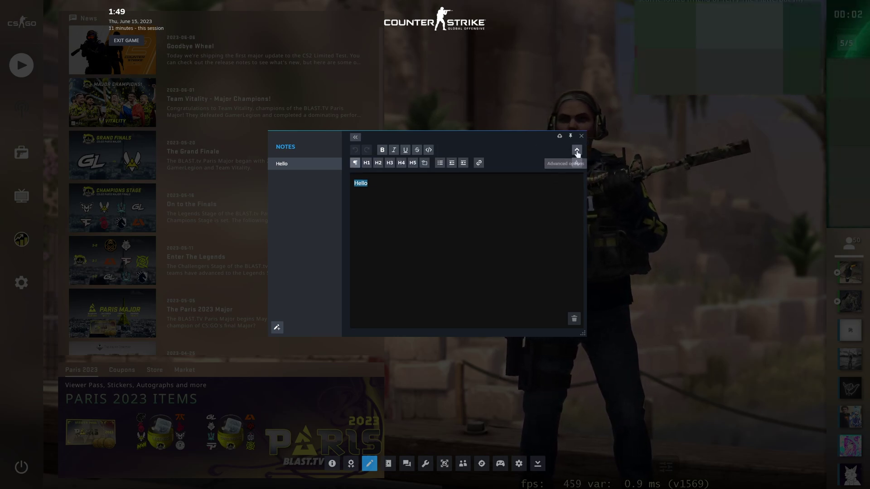
left_click(367, 163)
left_click(378, 192)
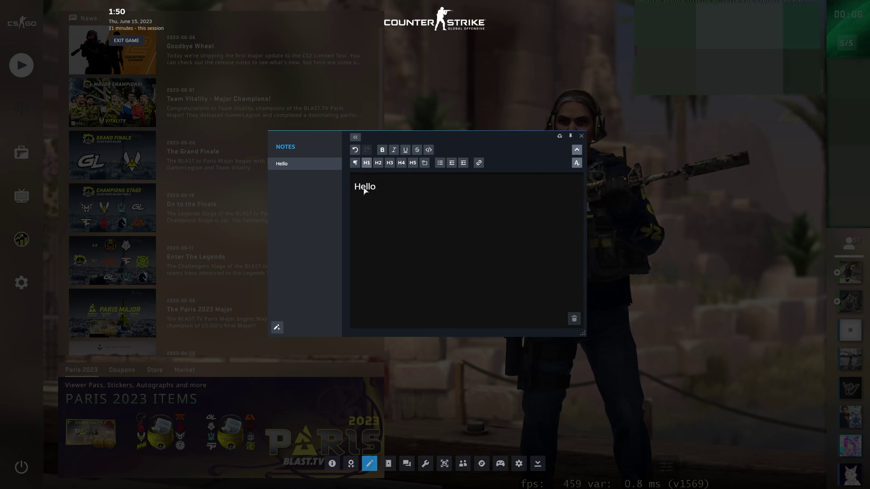
left_click(573, 318)
left_click(427, 252)
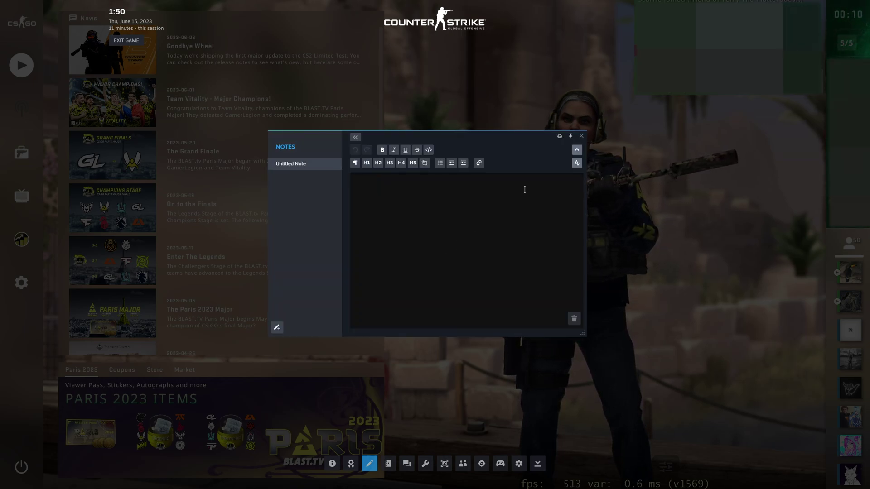
Close Notes and browse the CS:GO Guides, Discussions and Workshop pages, ending on Screenshot Manager.
left_click(581, 137)
left_click(388, 464)
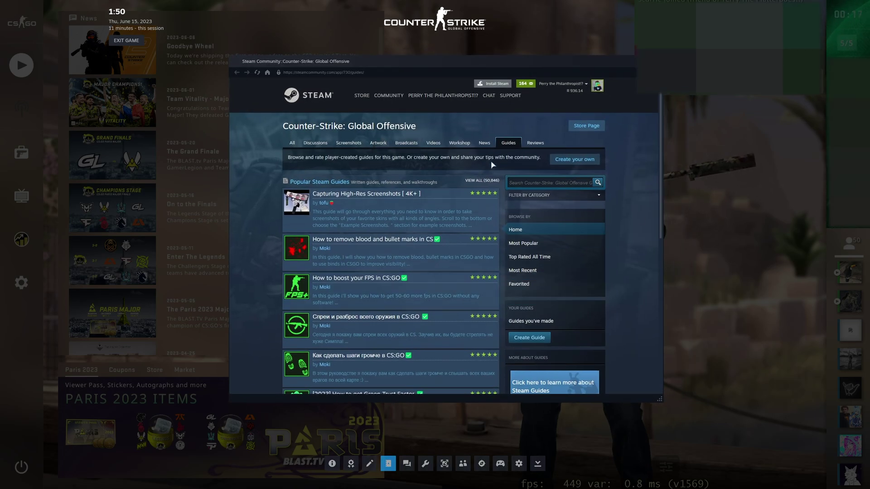
left_click(389, 463)
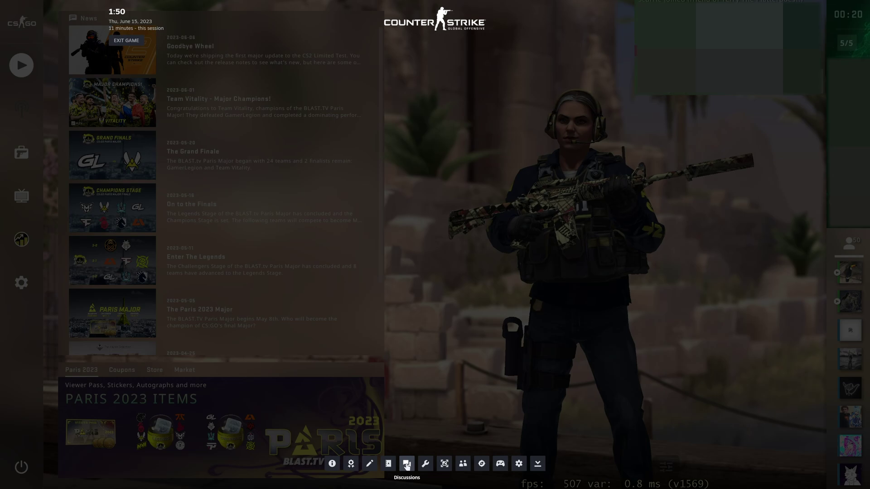
left_click(407, 463)
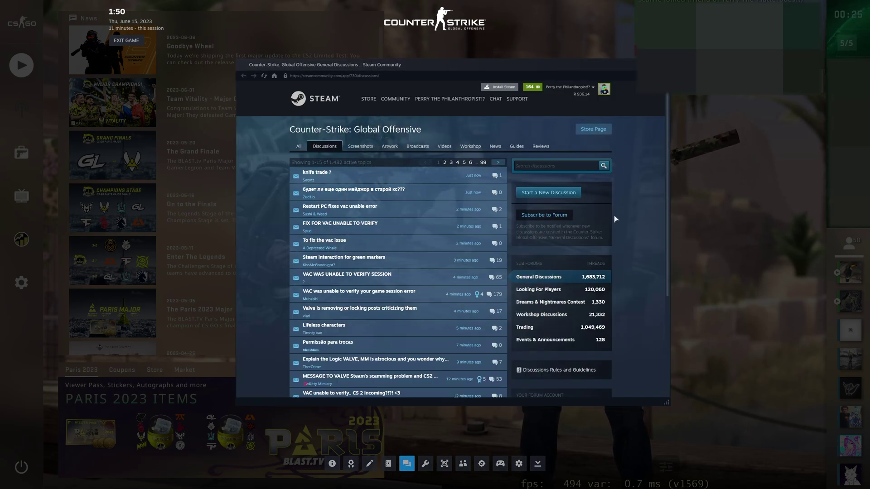
left_click(426, 464)
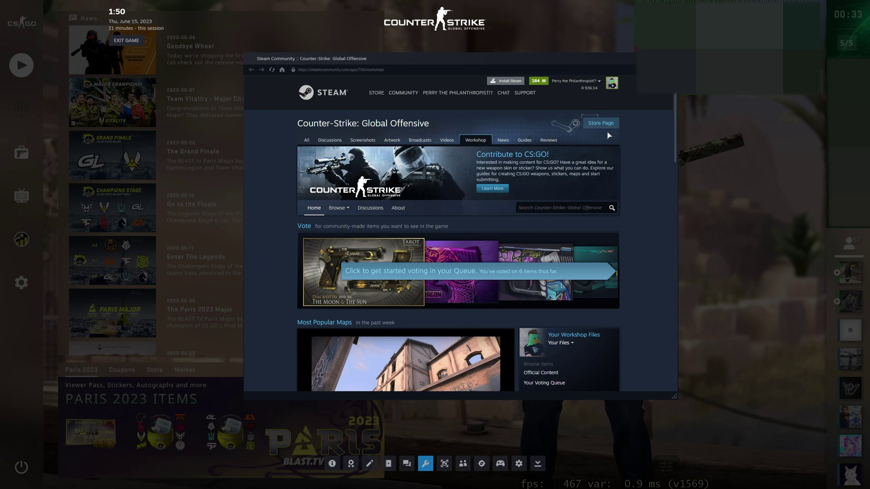
left_click(445, 463)
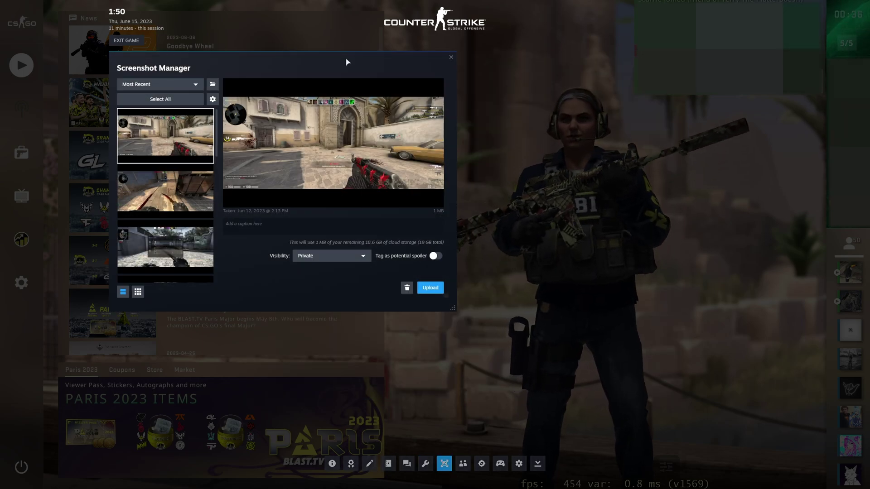
Drag the Screenshot Manager to the screen centre, then close it.
left_click_drag(346, 62, 489, 95)
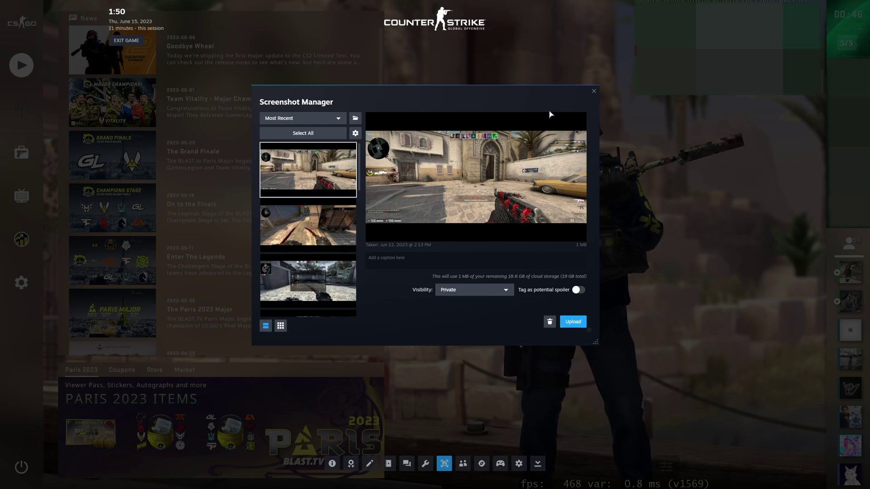
left_click(593, 91)
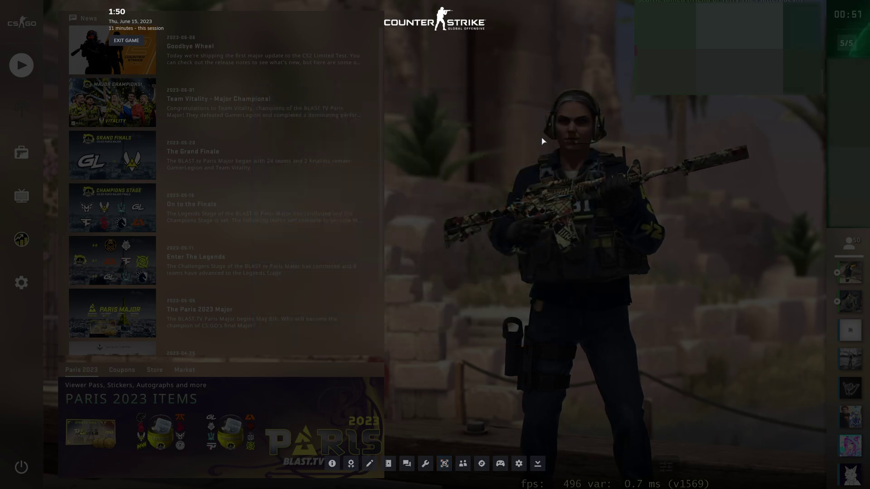
Check the friends list, then open the web browser, move it left, add a tab and close it.
left_click(463, 464)
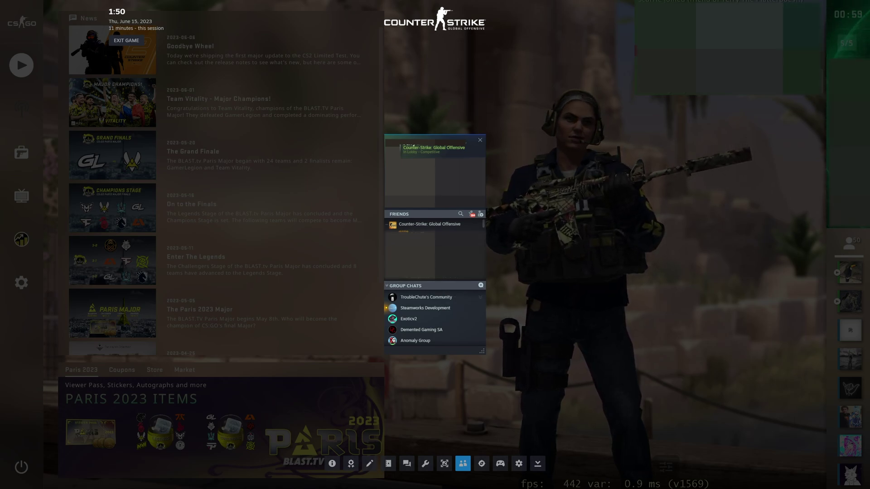
left_click(480, 140)
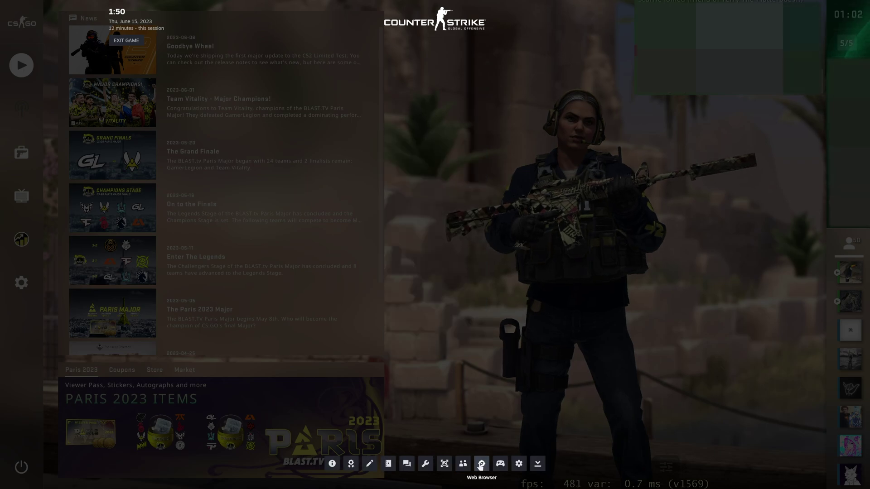
left_click(480, 465)
left_click_drag(526, 85, 393, 98)
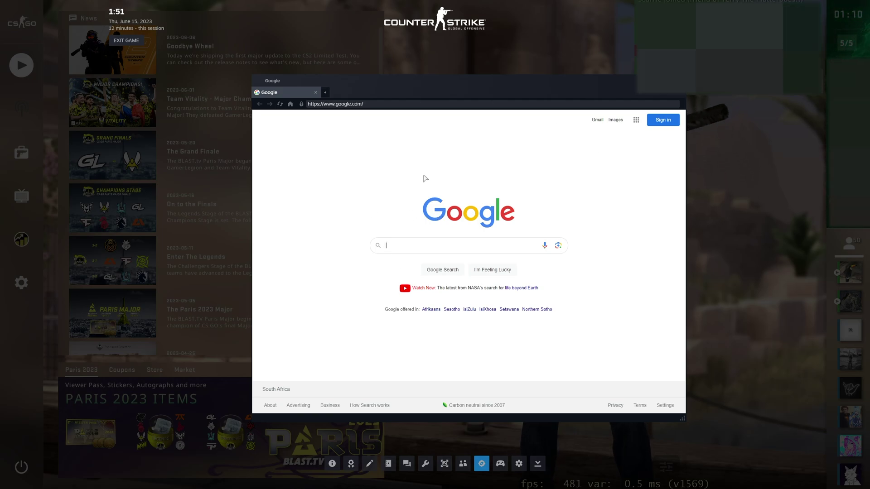
left_click(324, 92)
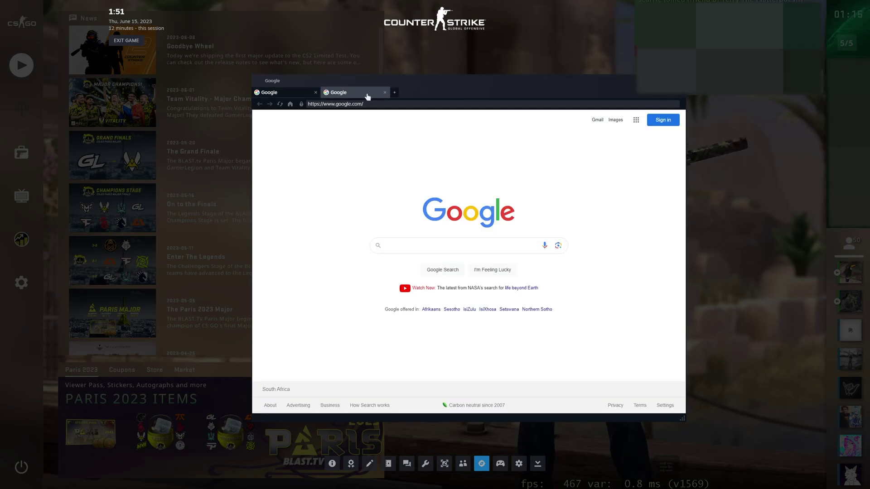
left_click(680, 81)
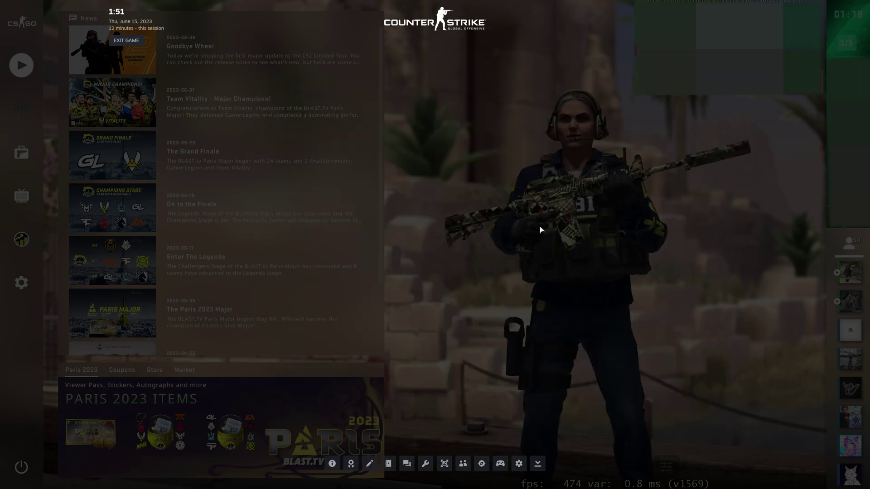
Bring up the Steam Input controller configuration from the overlay toolbar.
left_click(500, 464)
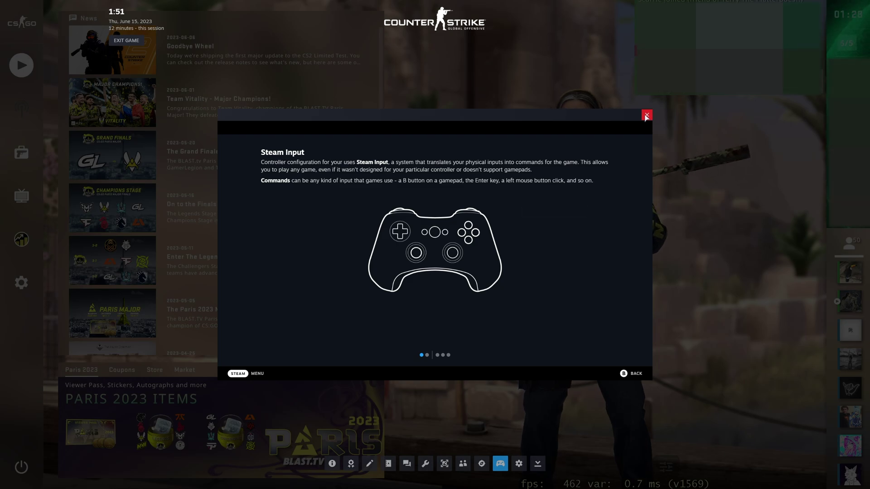
Close controller configuration and open Steam Settings on the In Game page, centred on screen.
left_click(646, 116)
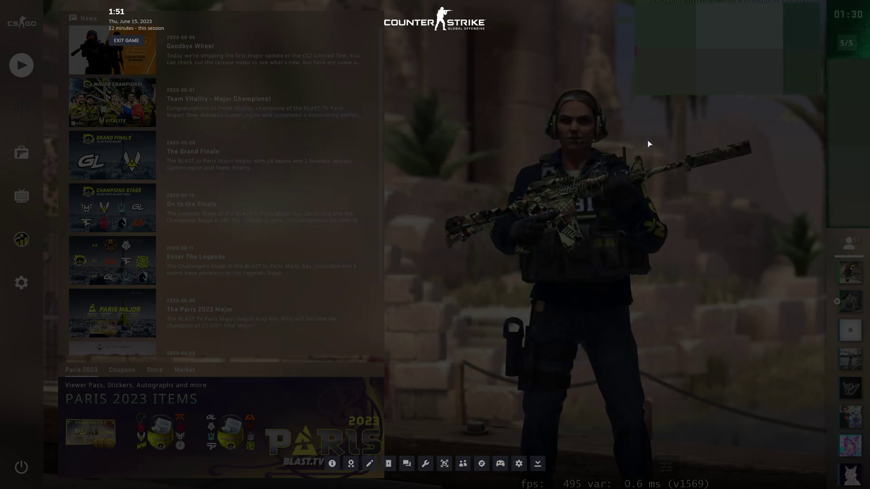
left_click(518, 462)
left_click_drag(233, 242, 479, 130)
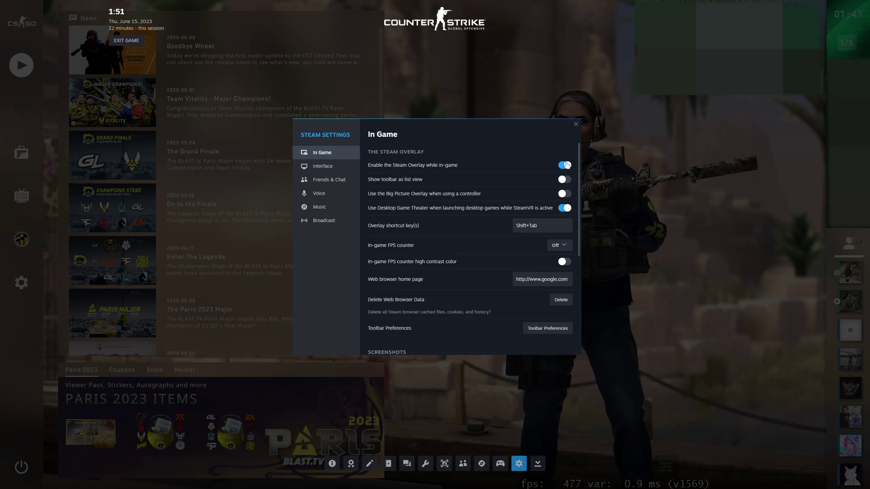
Browse the Interface, Friends & Chat, Voice, Music and Broadcast settings, returning to In Game.
left_click(351, 168)
left_click(339, 184)
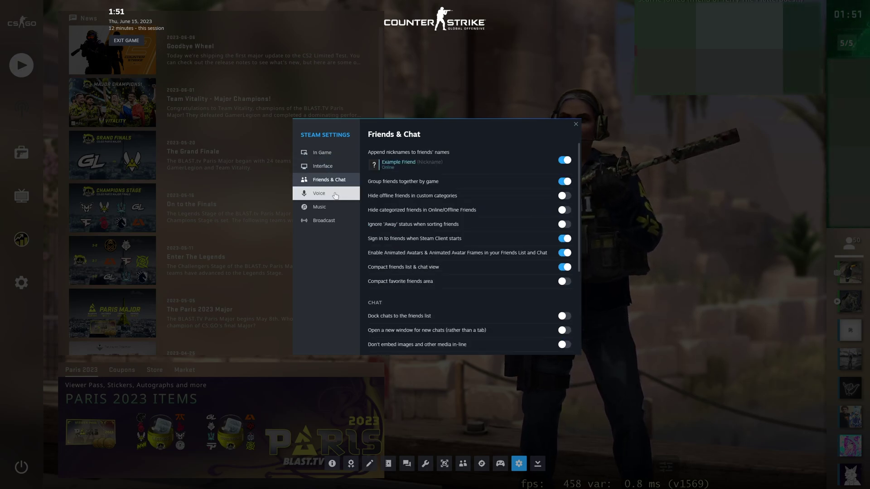
left_click(335, 195)
left_click(334, 208)
left_click(331, 220)
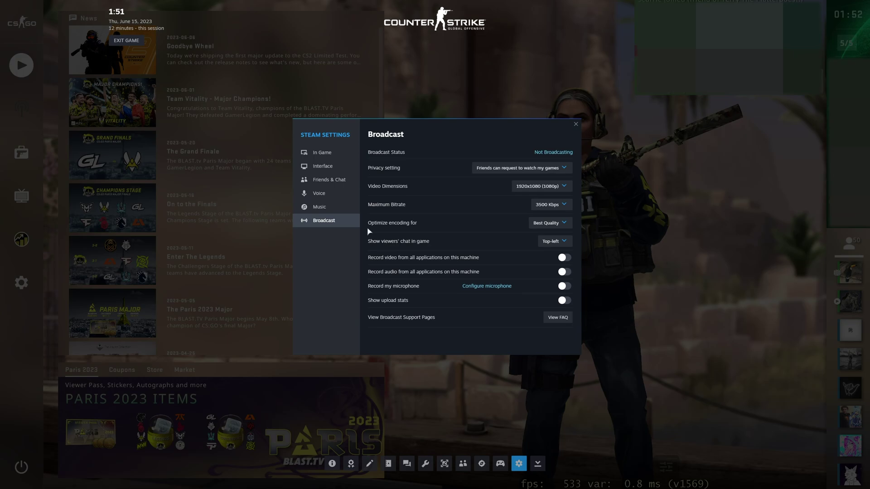
left_click(341, 158)
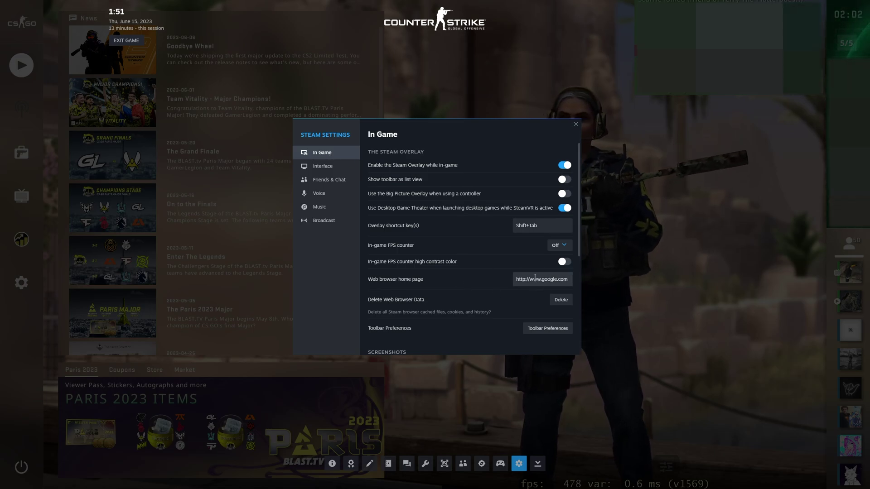
Check the In-game FPS counter position choices, then close the Settings window.
left_click(558, 245)
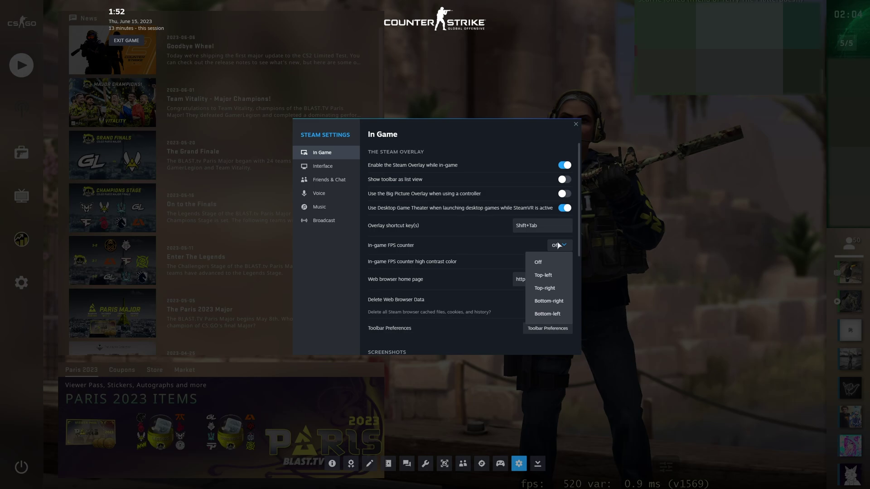
left_click(558, 245)
scroll(490, 256, "down", 5)
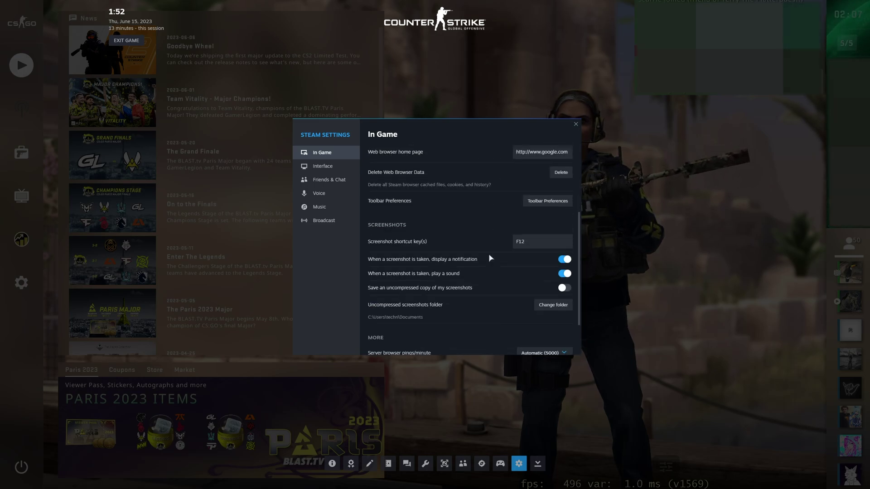
left_click(532, 472)
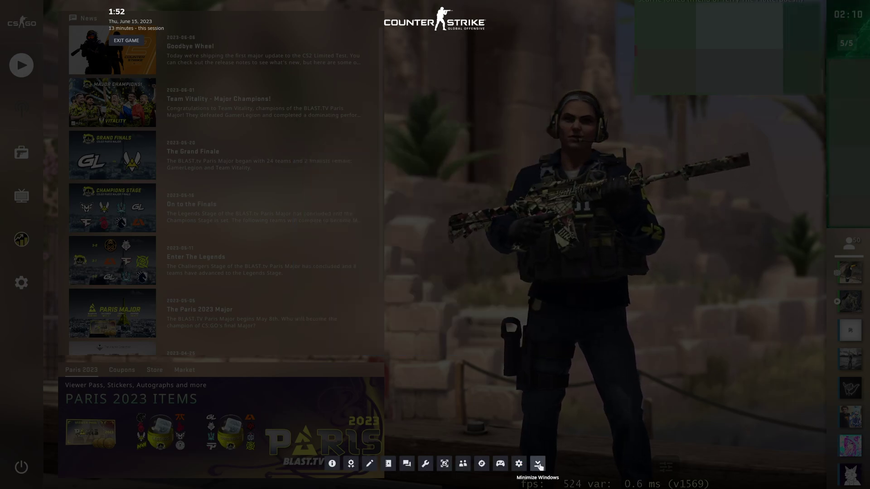
Open Settings, Achievements, Guides, Chat and Workshop windows, minimize them all, then close Achievements.
left_click(518, 463)
left_click(350, 463)
left_click(388, 463)
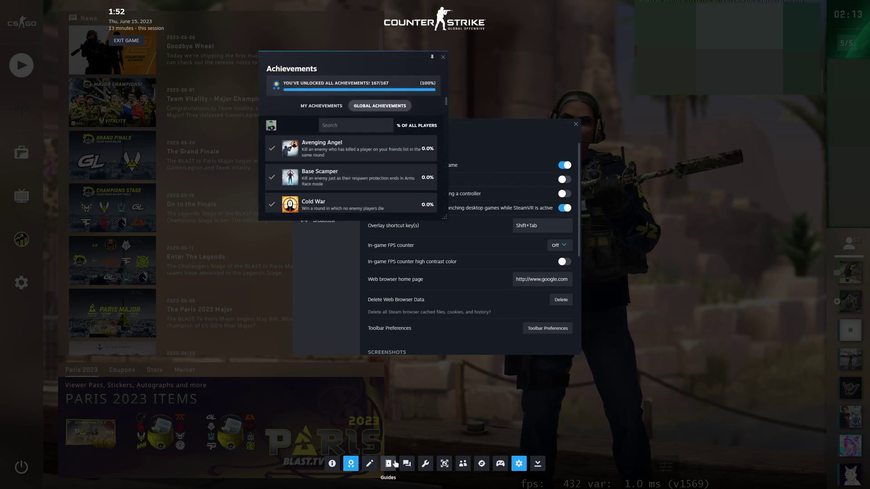
left_click(407, 464)
left_click(425, 463)
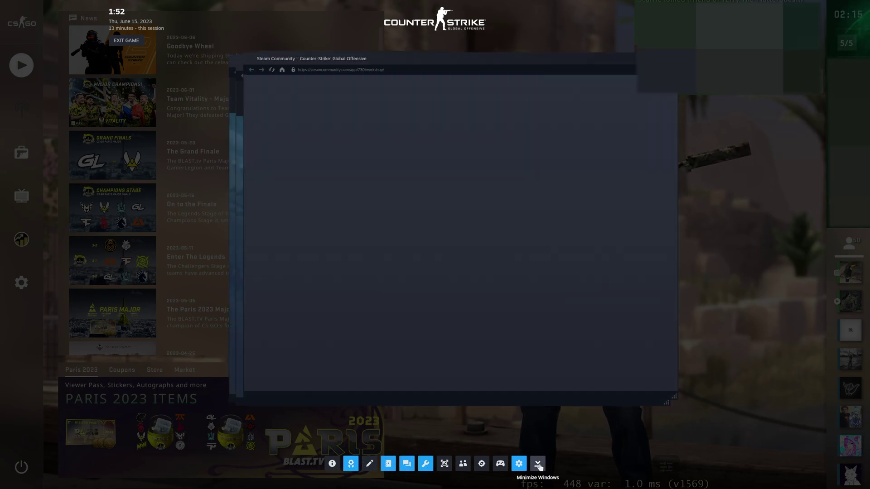
left_click(538, 464)
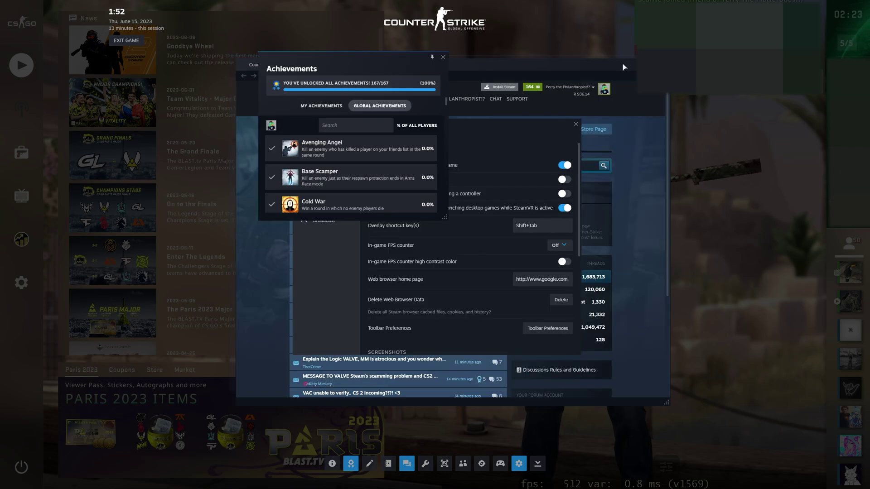
left_click(443, 57)
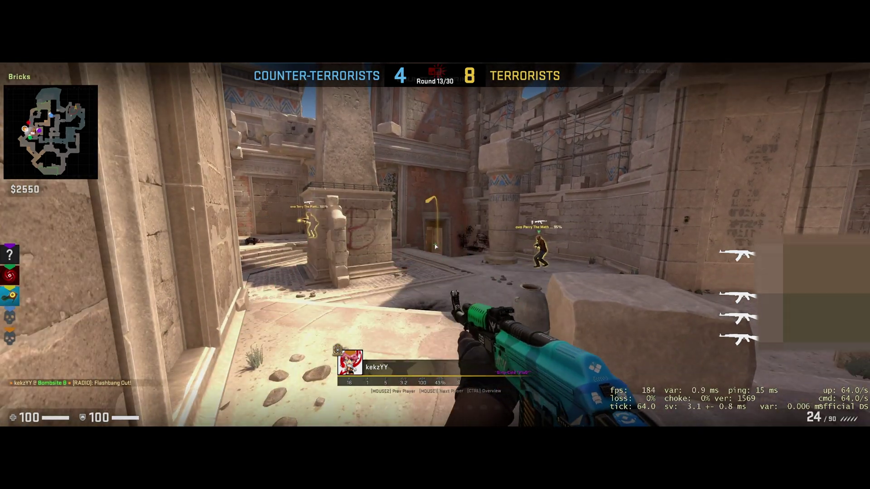
Show the overlay mid-match and check the Johannesburg server's 2ms ping, 0% loss and IP protection.
key("shift+Tab")
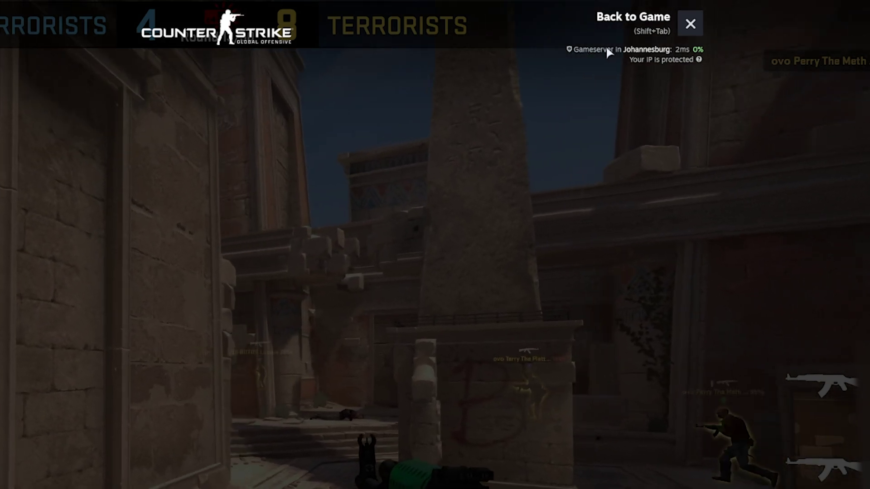
mouse_move(569, 49)
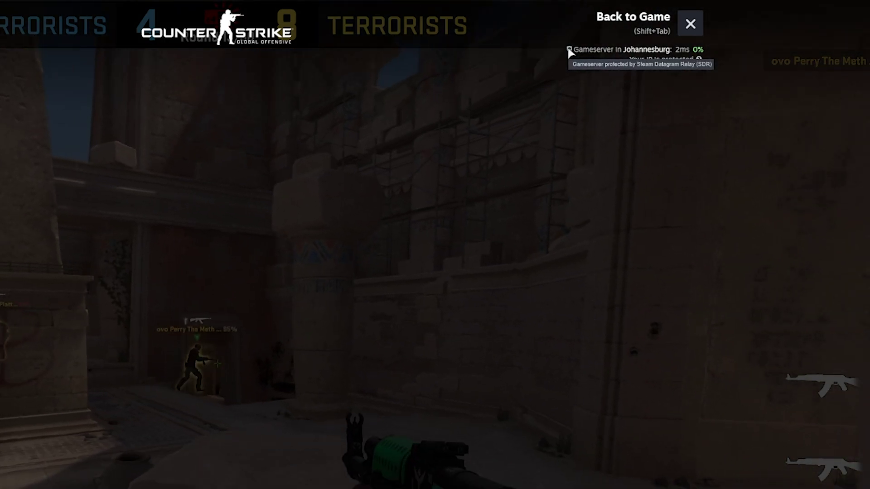
mouse_move(675, 52)
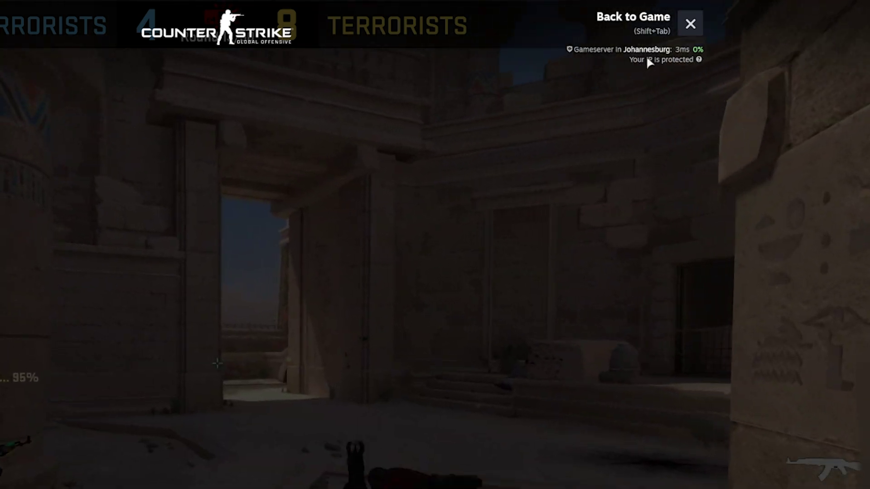
mouse_move(698, 60)
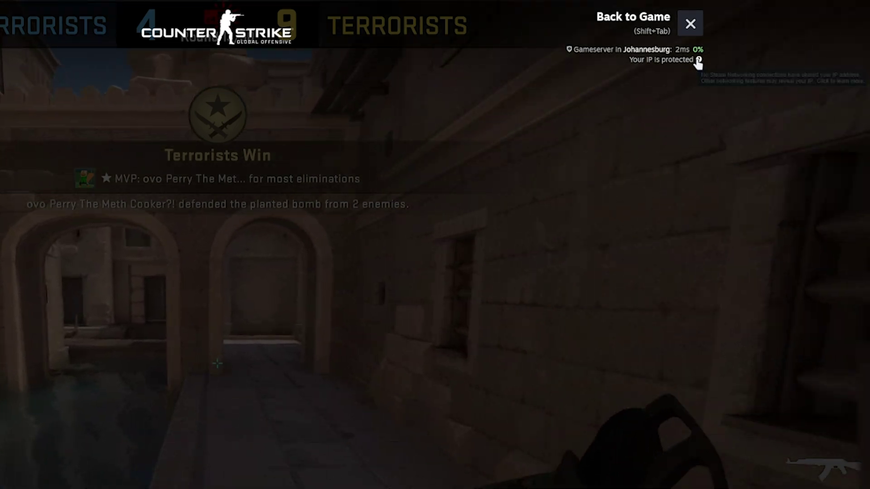
left_click(698, 60)
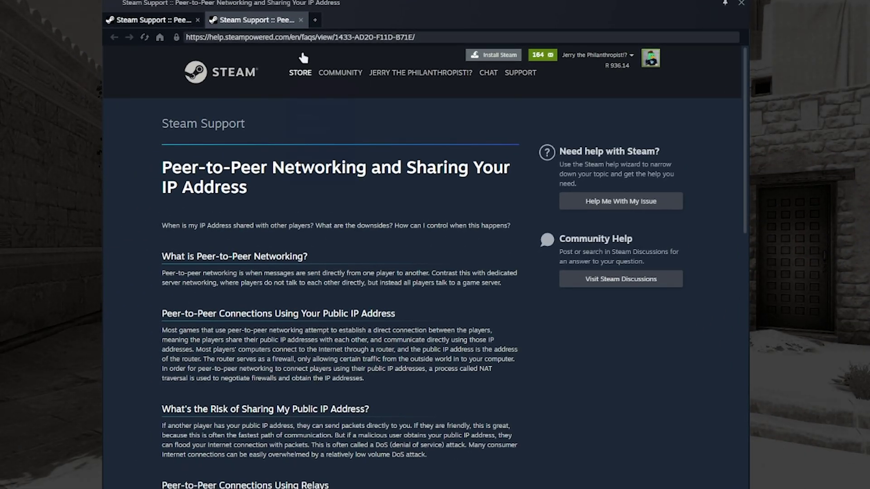
scroll(471, 176, "down", 1)
scroll(472, 176, "down", 1)
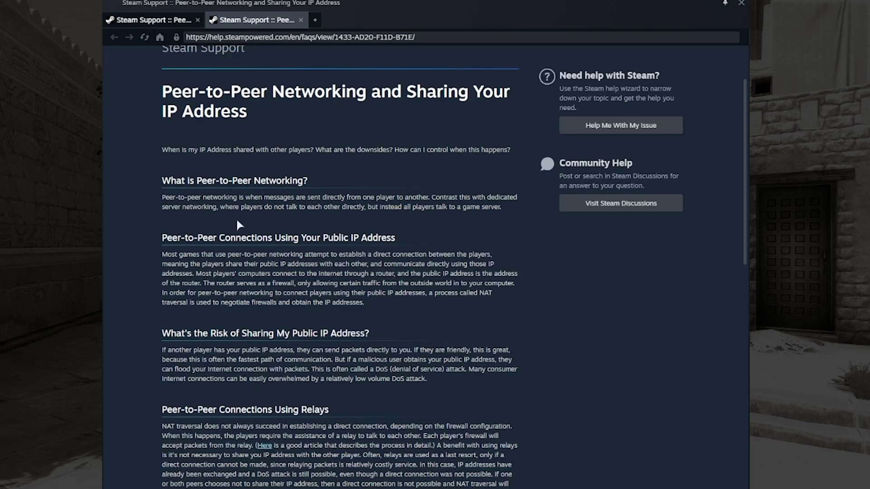
scroll(287, 236, "down", 8)
scroll(286, 236, "down", 4)
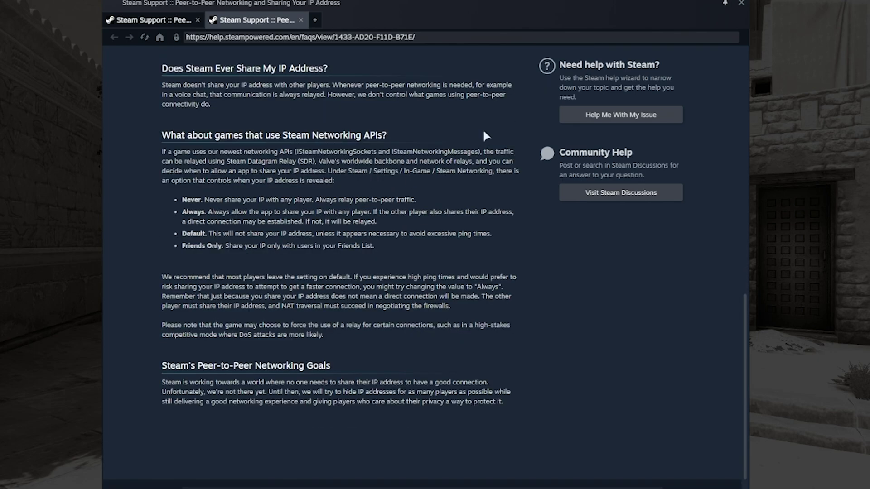
left_click(741, 6)
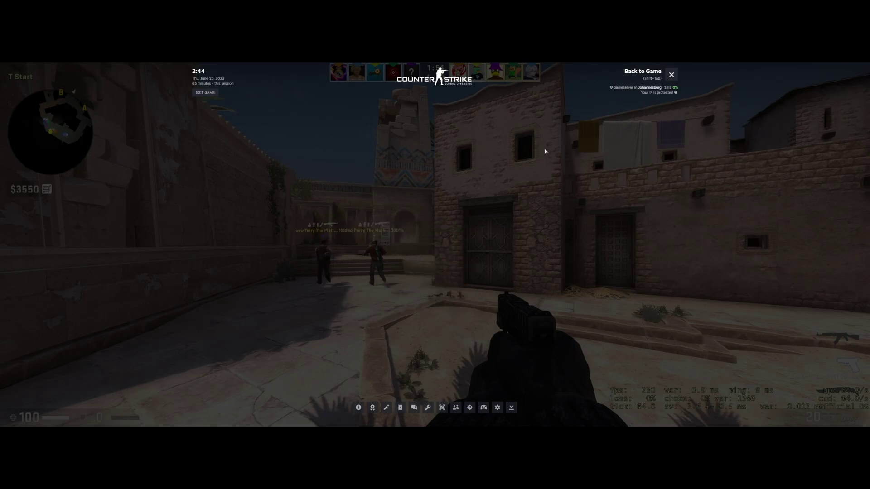
Reopen the overlay, open an untitled Notes window, reposition it and pin it over the game.
key("shift+Tab")
key("b")
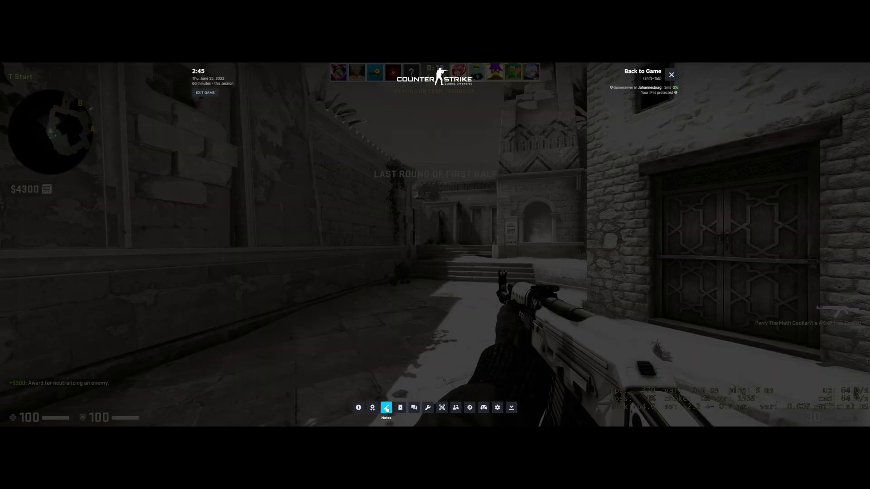
left_click(386, 408)
left_click_drag(355, 167, 447, 179)
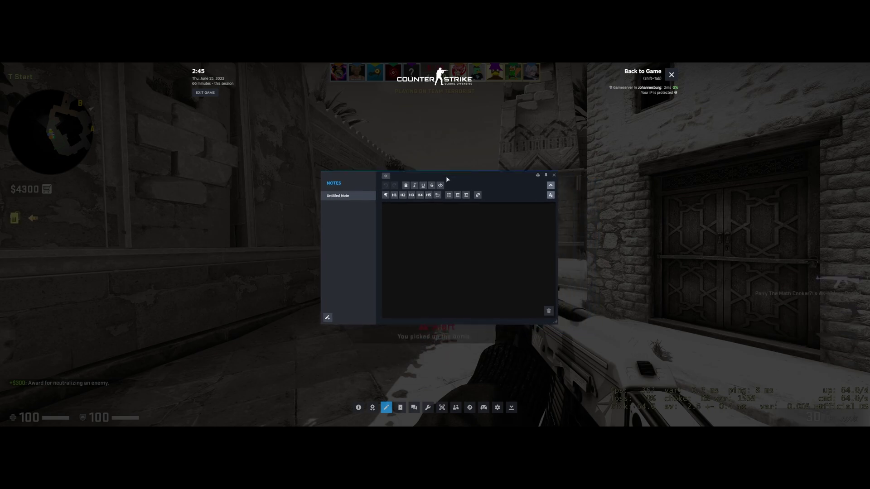
left_click(546, 177)
Toggle the overlay to test the pinned note, moving it to the lower right and back to centre.
key("shift+Tab")
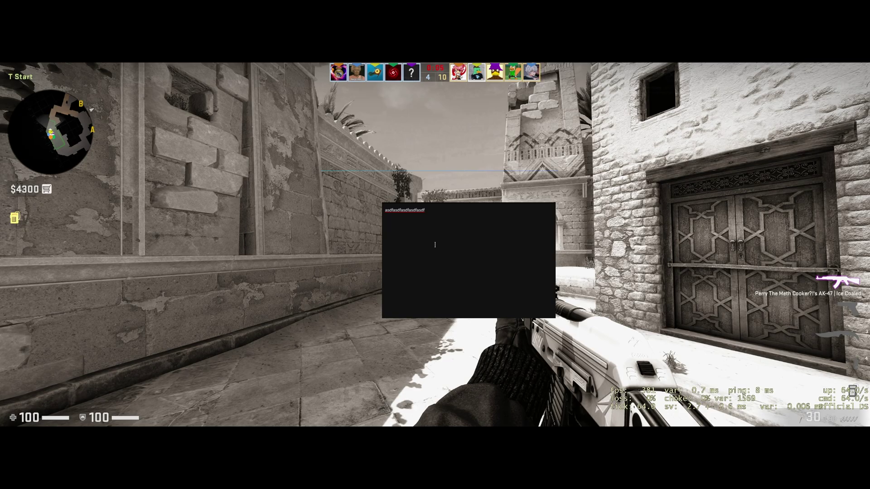
key("shift+Tab")
left_click_drag(410, 171, 712, 246)
key("shift+Tab")
key("shift+Tab")
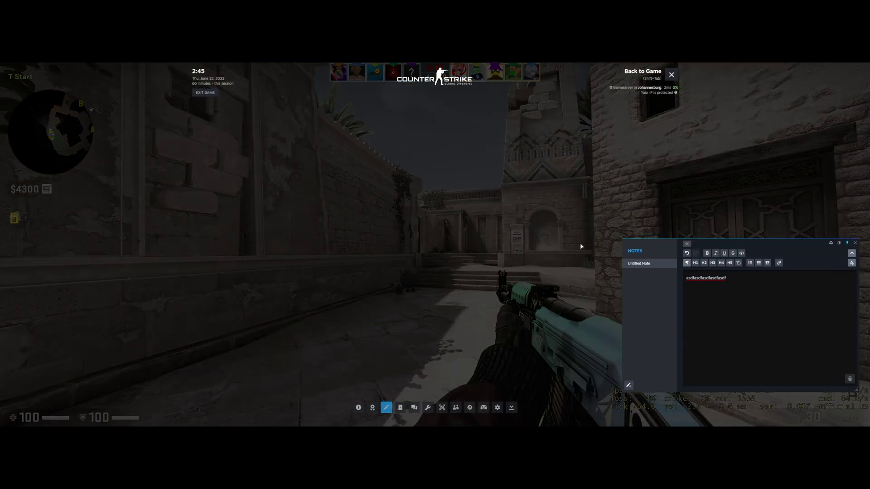
left_click_drag(725, 243, 362, 154)
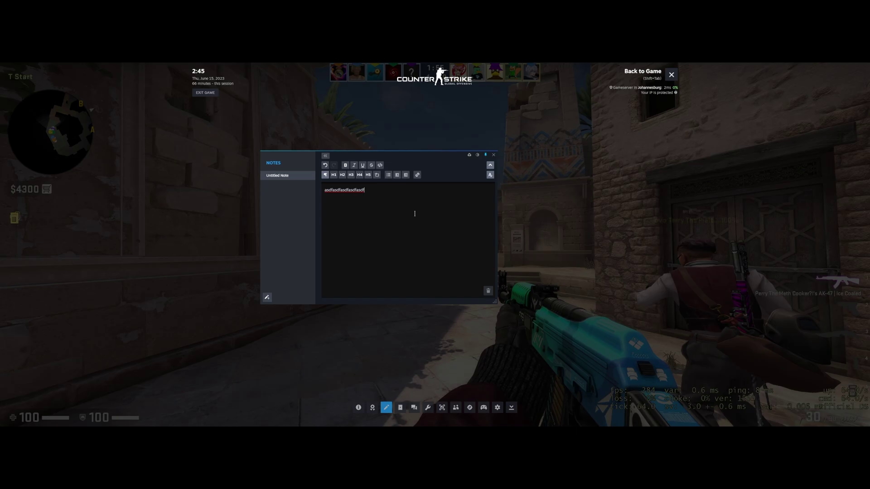
key("ctrl+a")
key("shift+Tab")
key("shift+Tab")
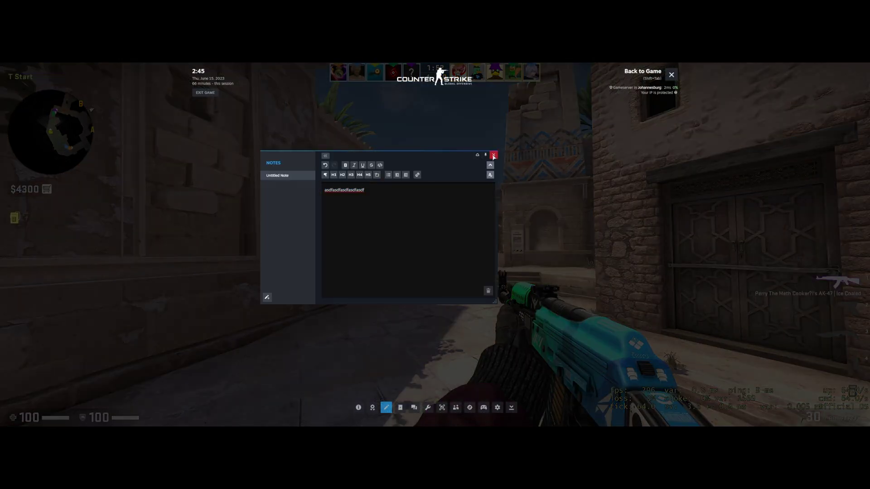
left_click(493, 156)
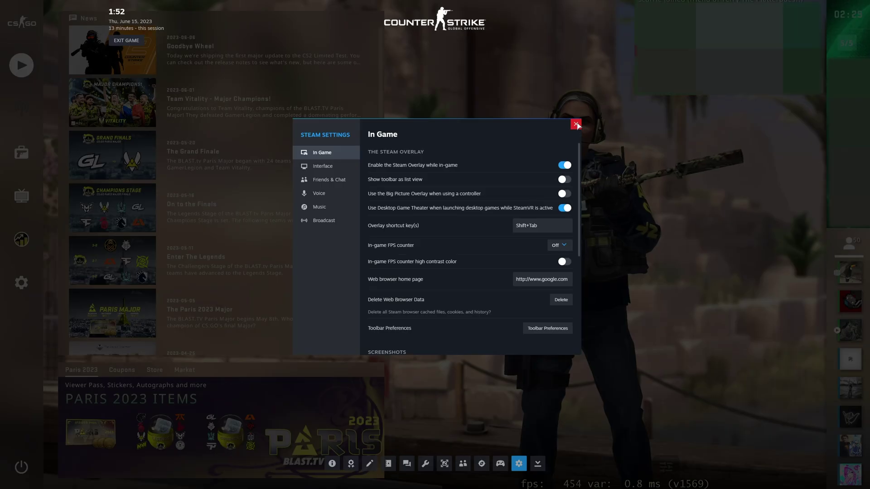
Close the Steam Settings dialog and hide the overlay to reveal the CS:GO main menu.
left_click(578, 124)
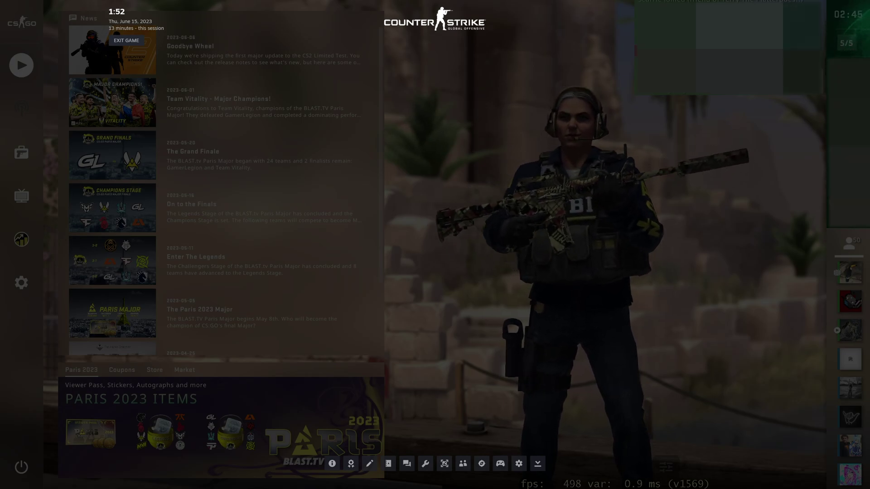
key("shift+Tab")
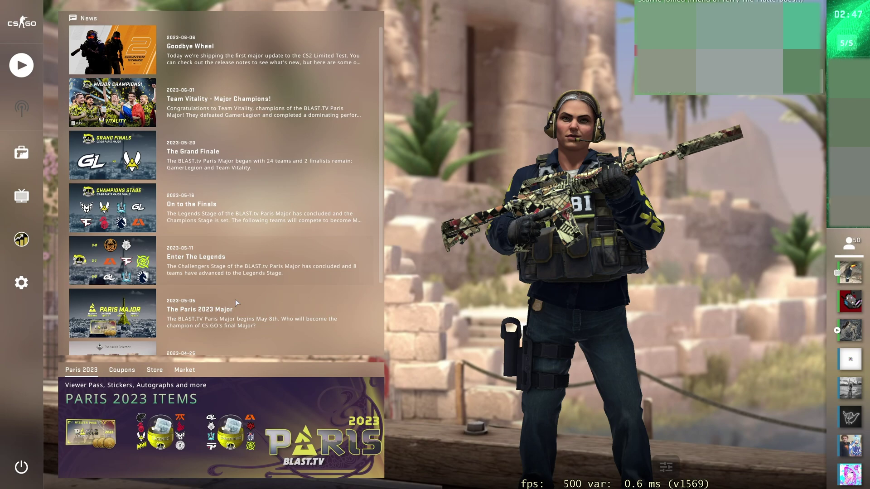